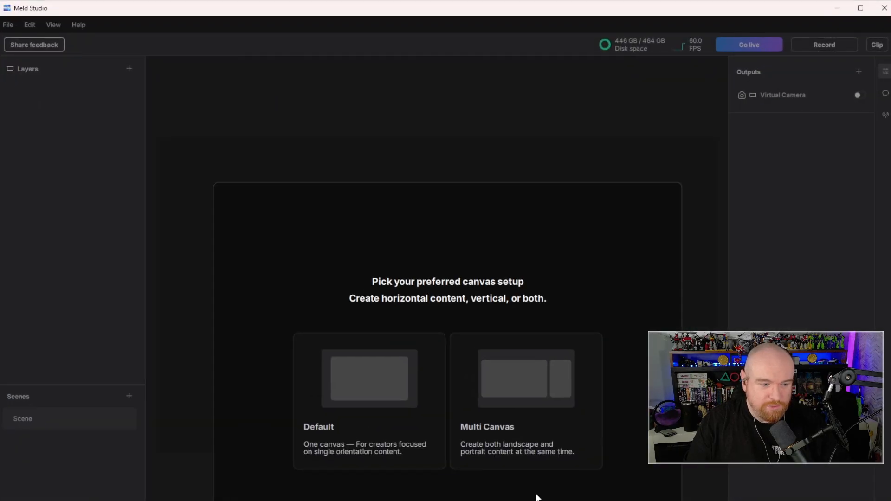
- Choose the Default single-canvas setup and continue to the studio workspace
{"action": "left_click", "coordinate": [372, 412]}
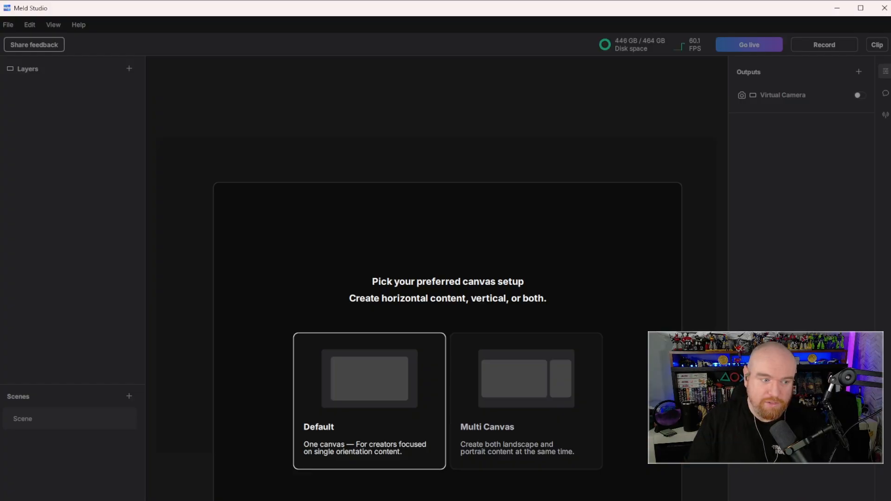
{"action": "left_click", "coordinate": [598, 500]}
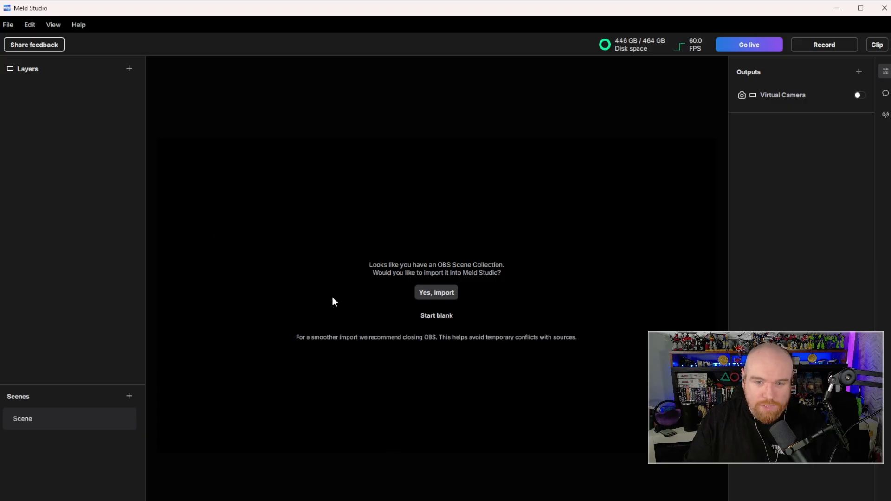
- Set the stream's video bitrate to 6000 Kbps in the general preferences
{"action": "left_click", "coordinate": [10, 26]}
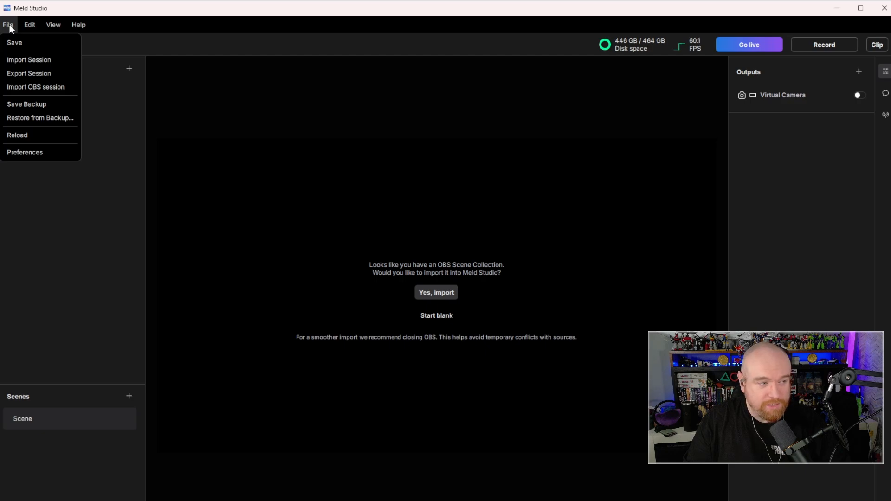
{"action": "left_click", "coordinate": [29, 151]}
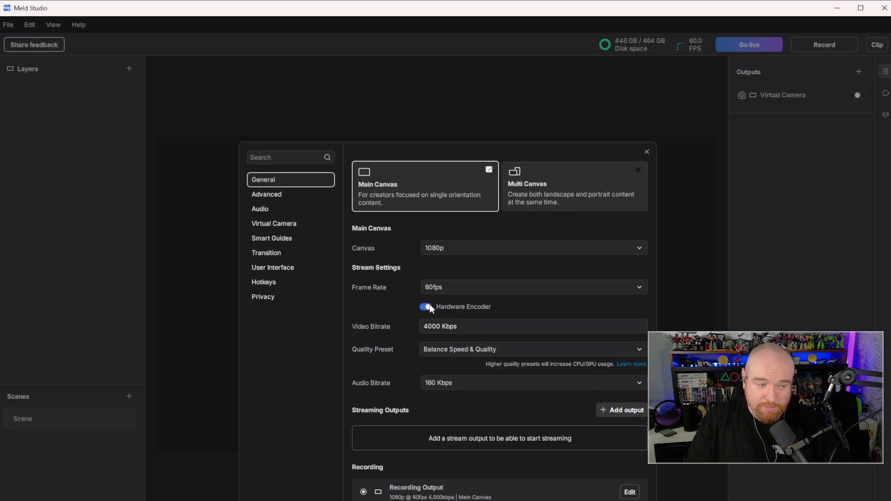
{"action": "left_click", "coordinate": [429, 329]}
{"action": "key", "text": "Left"}
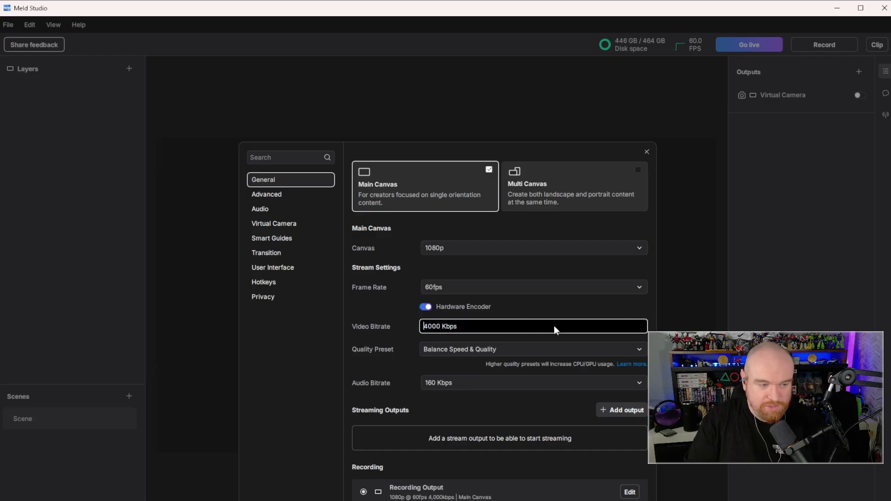
{"action": "key", "text": "BackSpace"}
{"action": "type", "text": "6"}
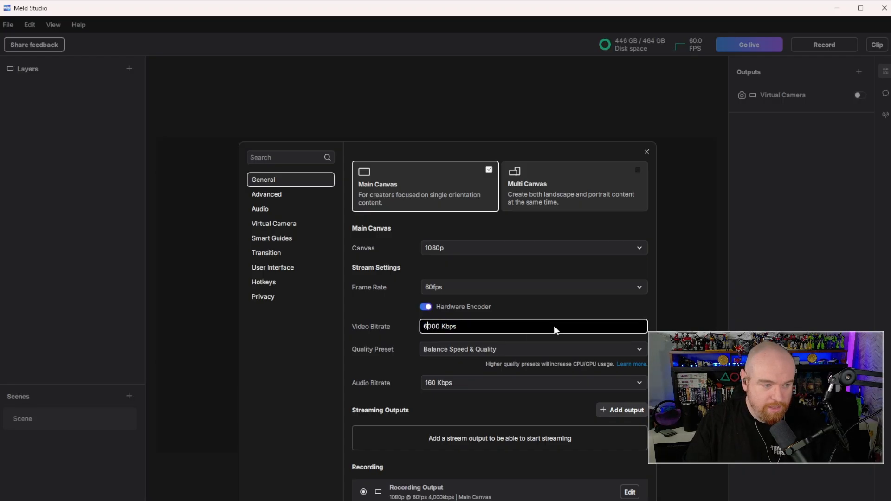
- Add a Twitch streaming output and paste the account's stream key into it
{"action": "left_click", "coordinate": [464, 436]}
{"action": "left_click", "coordinate": [413, 350]}
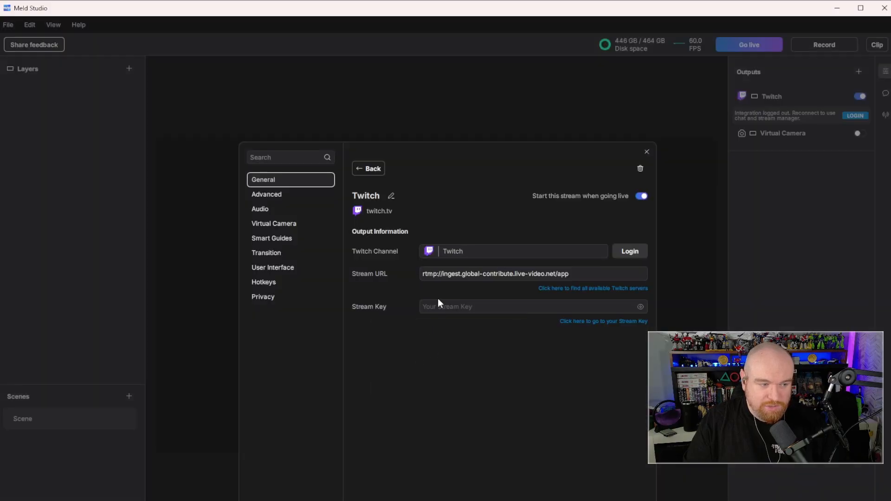
{"action": "left_click", "coordinate": [465, 307]}
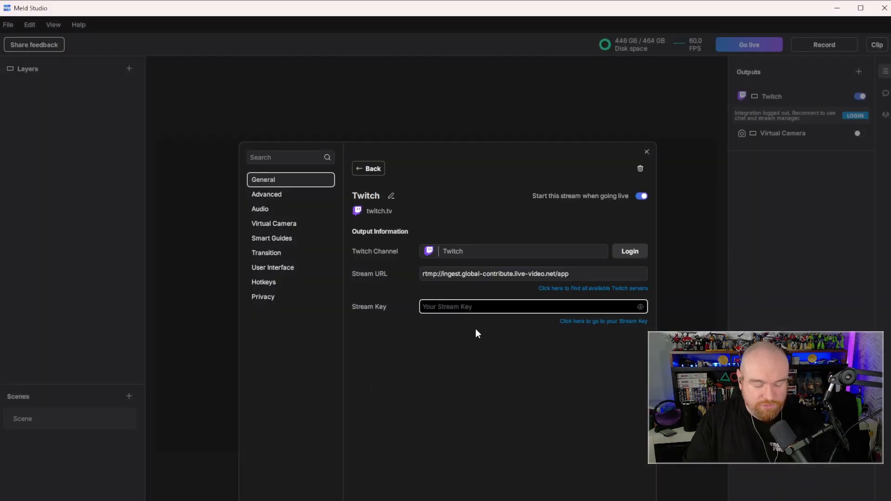
{"action": "key", "text": "ctrl+v"}
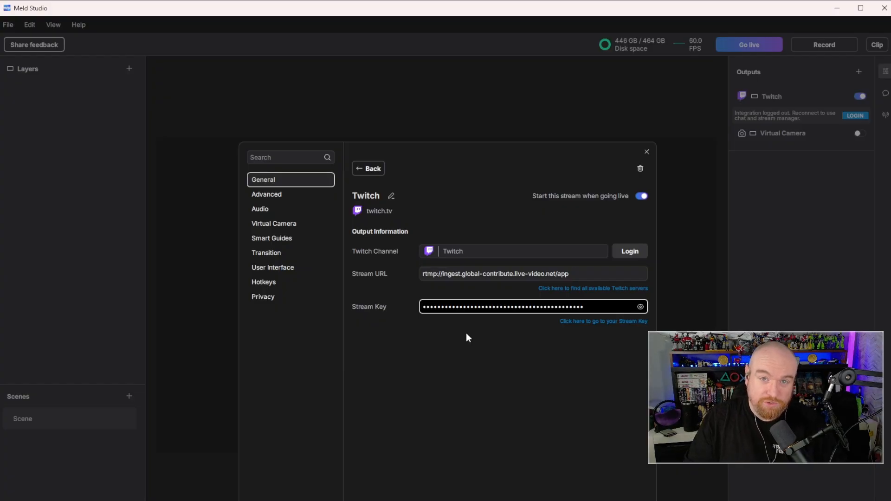
- Log the Twitch output in to its channel, check its settings from the outputs list and close the preferences
{"action": "left_click", "coordinate": [630, 251]}
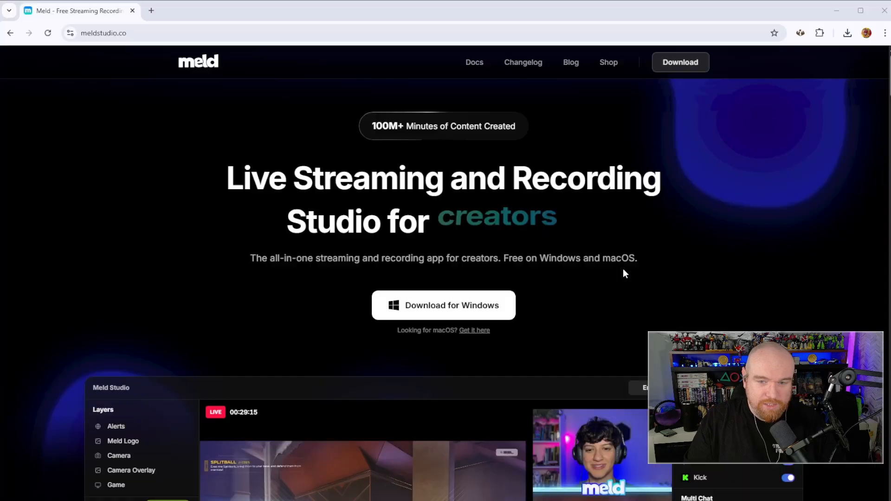
{"action": "scroll", "coordinate": [423, 357], "scroll_direction": "down", "scroll_amount": 5}
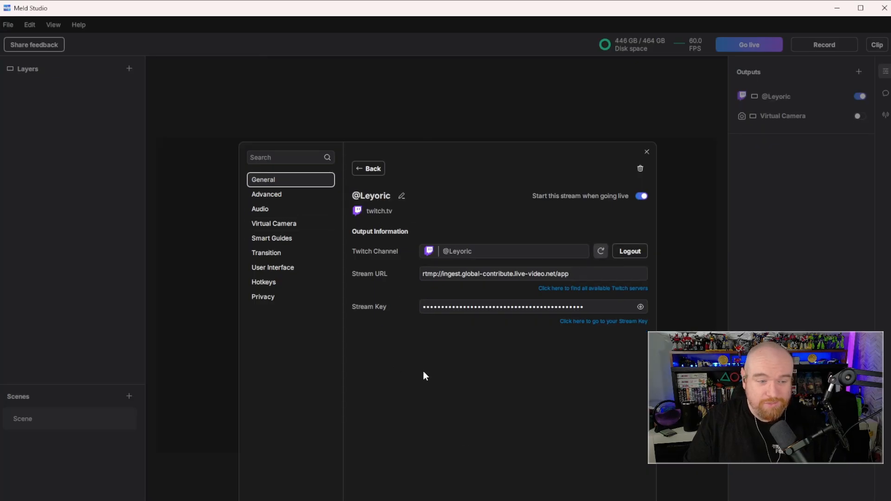
{"action": "left_click", "coordinate": [646, 152]}
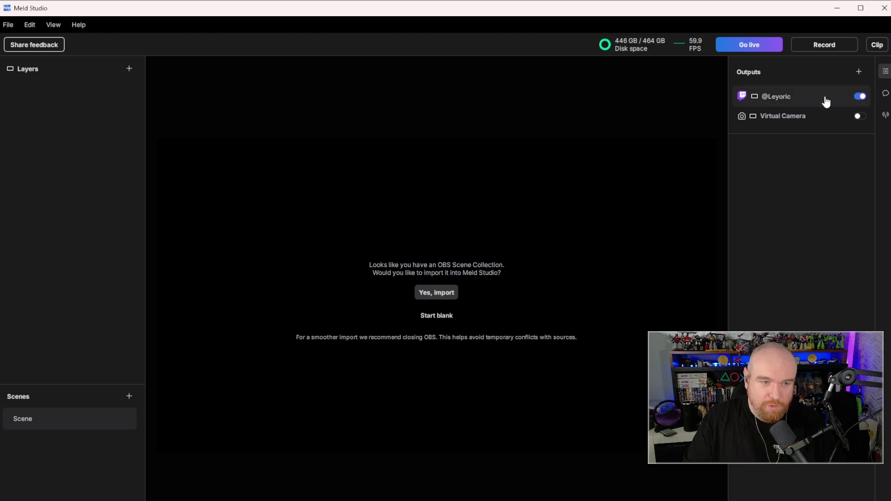
{"action": "left_click", "coordinate": [865, 103]}
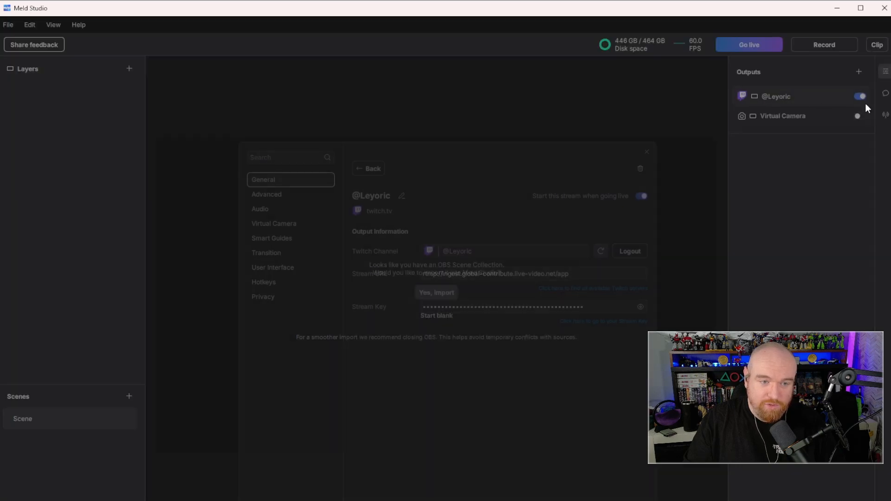
{"action": "left_click", "coordinate": [646, 152]}
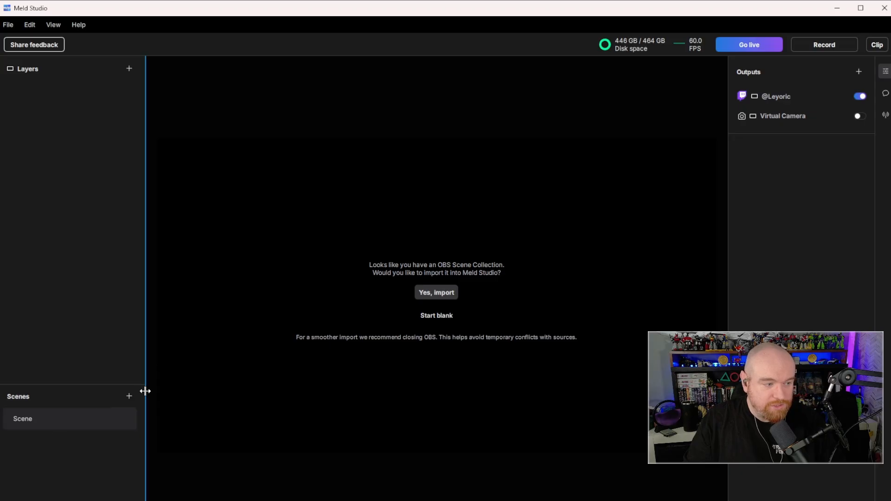
- Rename the default scene as Webcam
{"action": "double_click", "coordinate": [59, 419]}
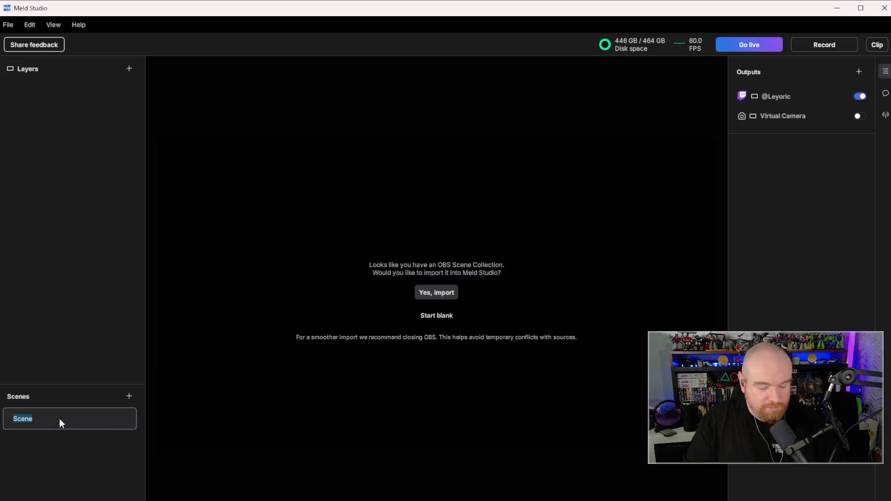
{"action": "type", "text": "Webcam"}
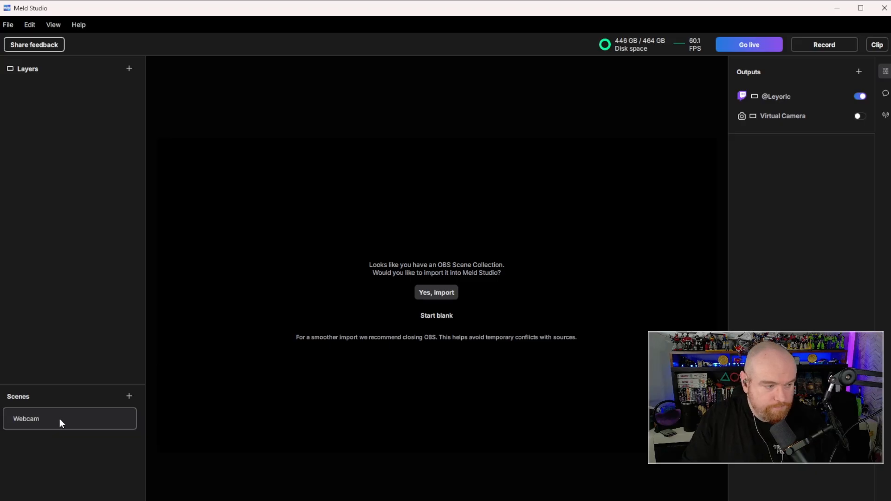
{"action": "key", "text": "Return"}
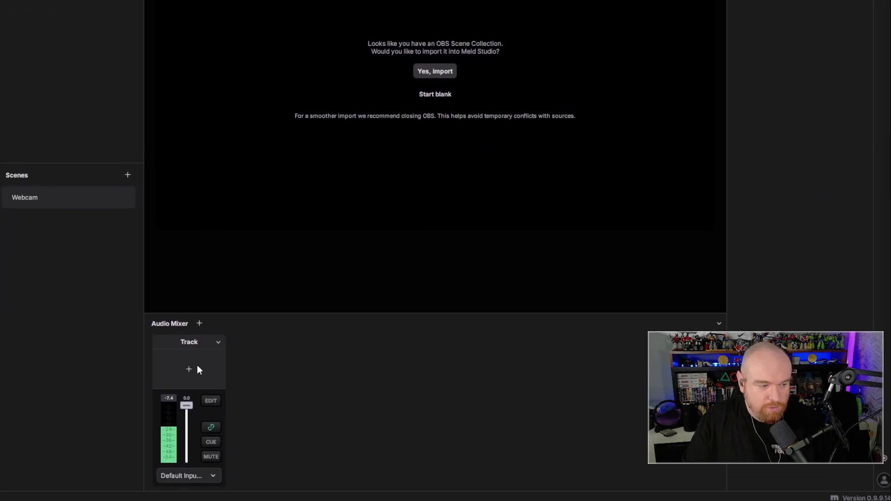
- Rename the audio mixer track as Mic and set its source to Stream Mix (Elgato Virtual Audio)
{"action": "double_click", "coordinate": [197, 341]}
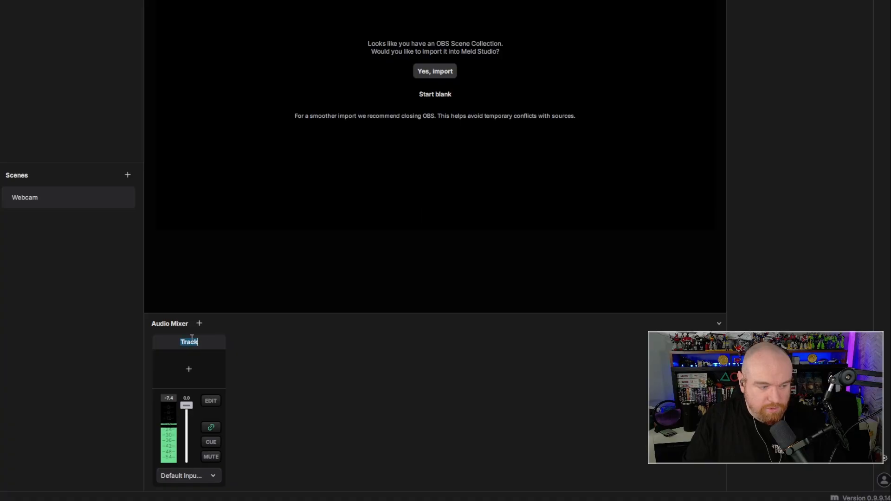
{"action": "type", "text": "Mic"}
{"action": "key", "text": "Return"}
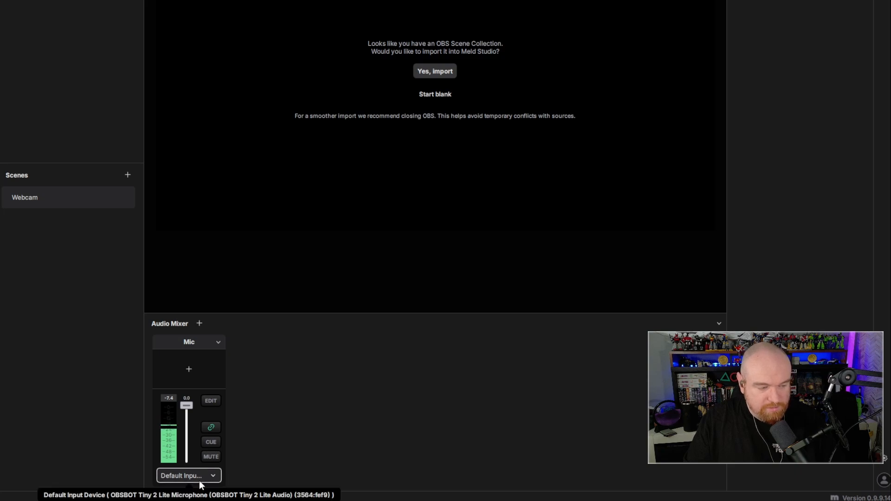
{"action": "left_click", "coordinate": [186, 477]}
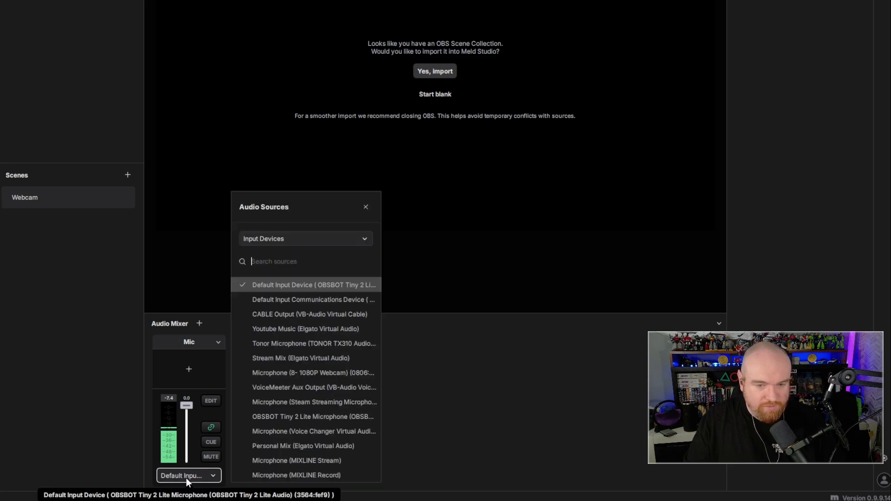
{"action": "left_click", "coordinate": [305, 361]}
{"action": "left_click", "coordinate": [472, 367]}
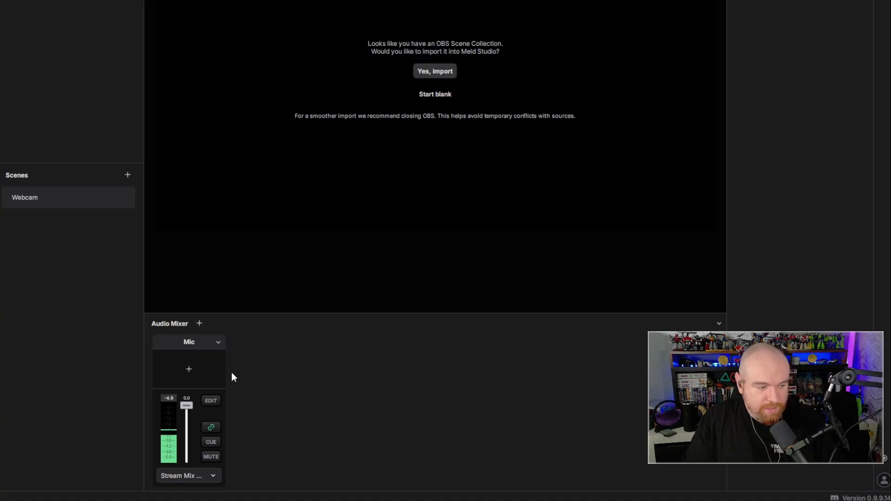
- Add the Voice Clarity effect to the Mic track and review its level and Automatic Gain Control settings
{"action": "left_click", "coordinate": [180, 368]}
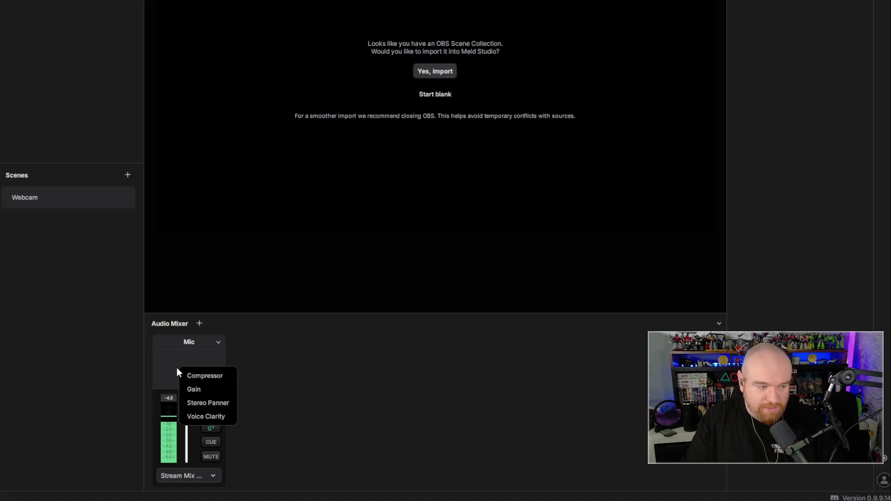
{"action": "left_click", "coordinate": [200, 416]}
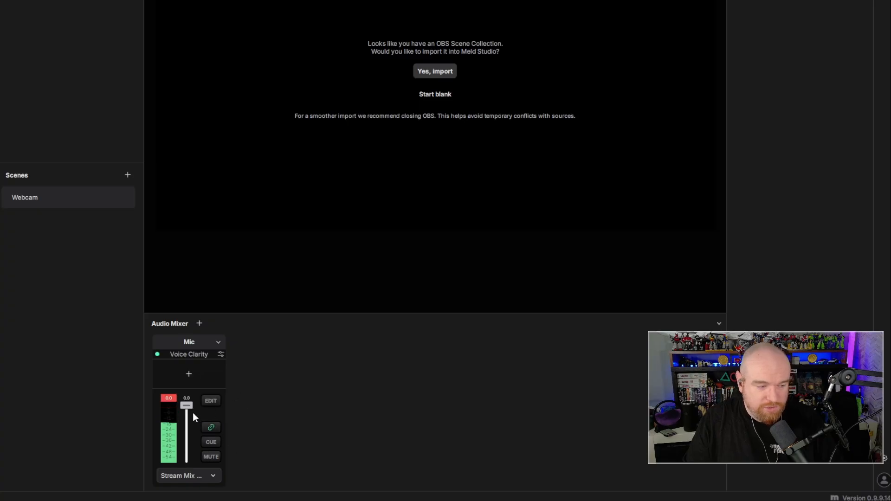
{"action": "left_click", "coordinate": [220, 355]}
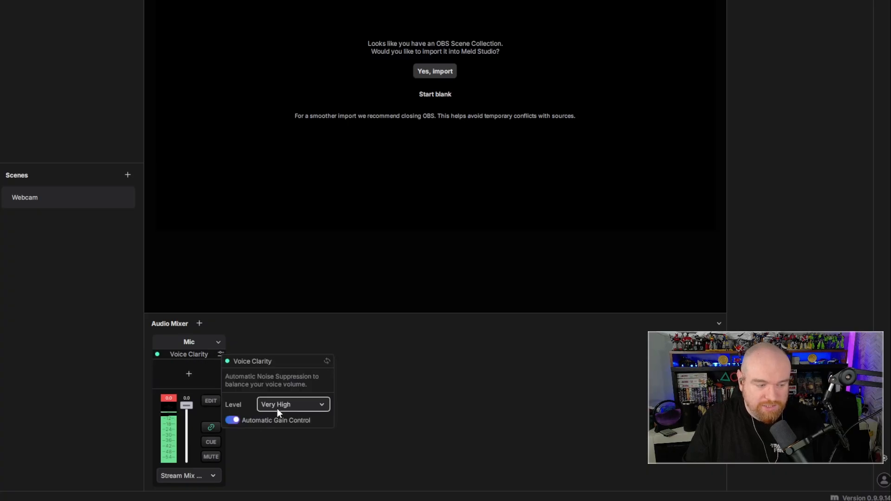
{"action": "left_click", "coordinate": [232, 421]}
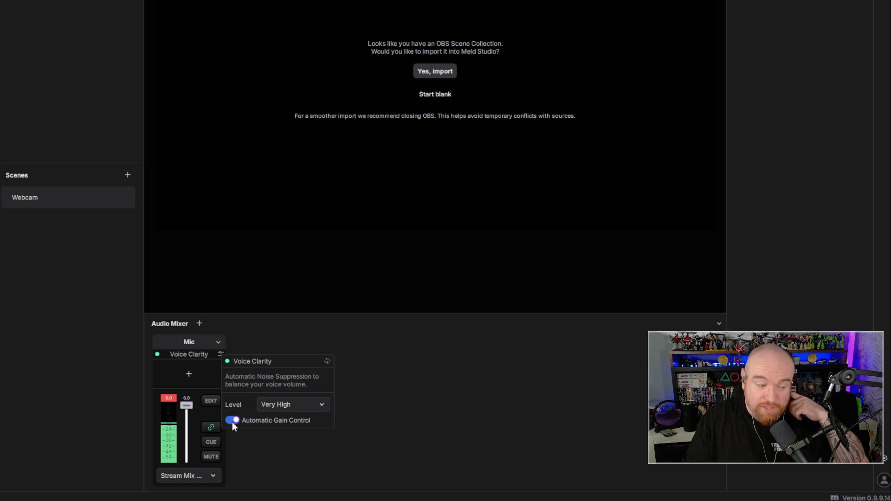
{"action": "left_click", "coordinate": [486, 435]}
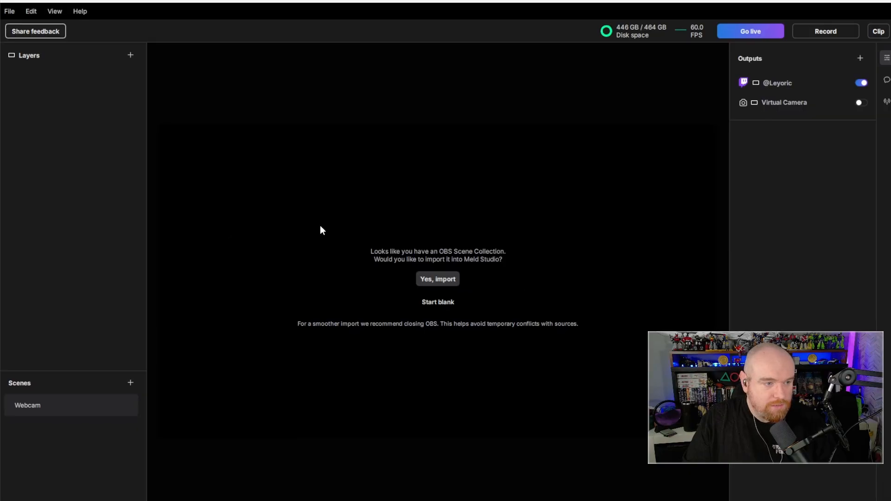
- Add a video device layer using the OBSBOT Tiny 2 Lite camera and enlarge it to fill the 1920×1080 canvas
{"action": "left_click", "coordinate": [130, 55]}
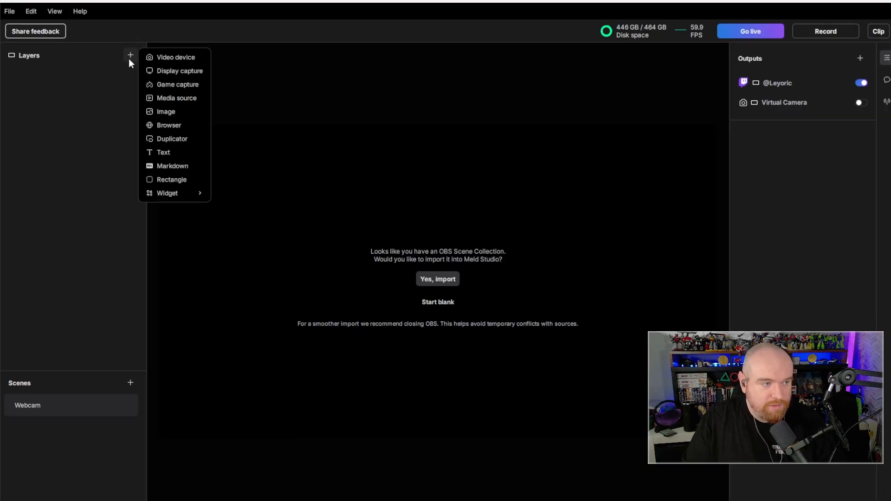
{"action": "left_click", "coordinate": [178, 60]}
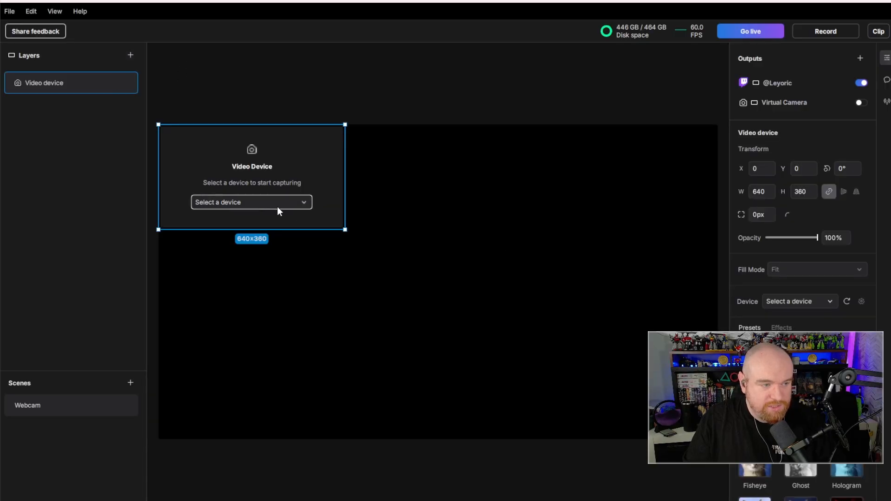
{"action": "left_click", "coordinate": [302, 204]}
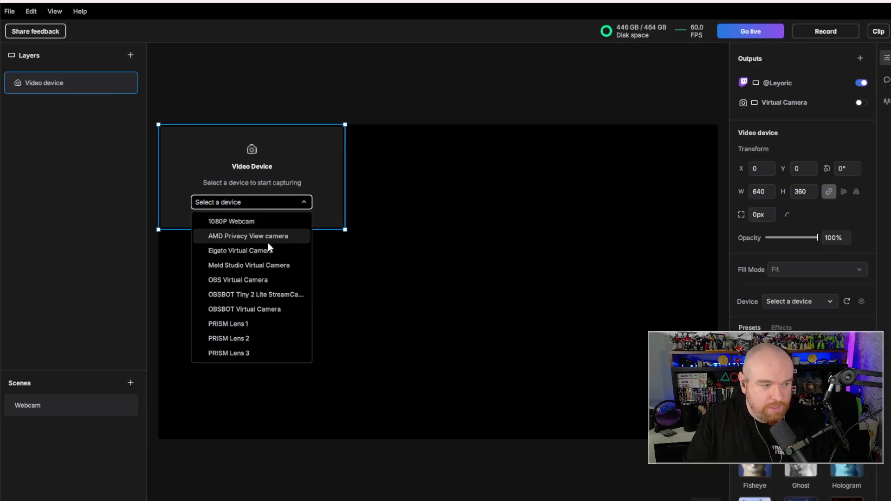
{"action": "left_click", "coordinate": [261, 294]}
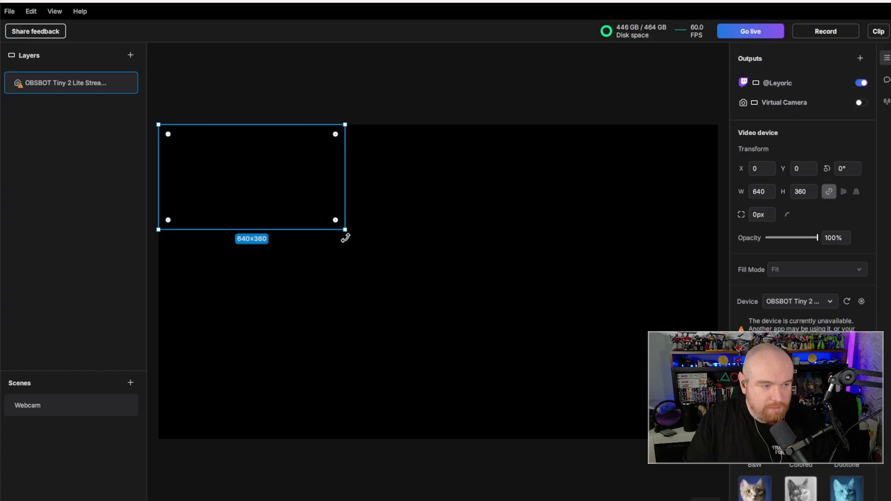
{"action": "left_click_drag", "start_coordinate": [345, 229], "coordinate": [717, 439]}
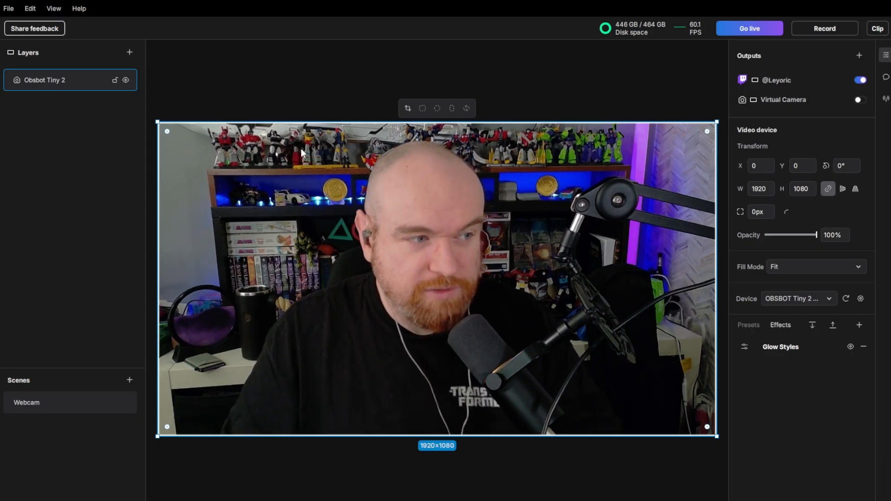
- Rename the camera layer as Webcam
{"action": "double_click", "coordinate": [71, 84]}
{"action": "type", "text": "W"}
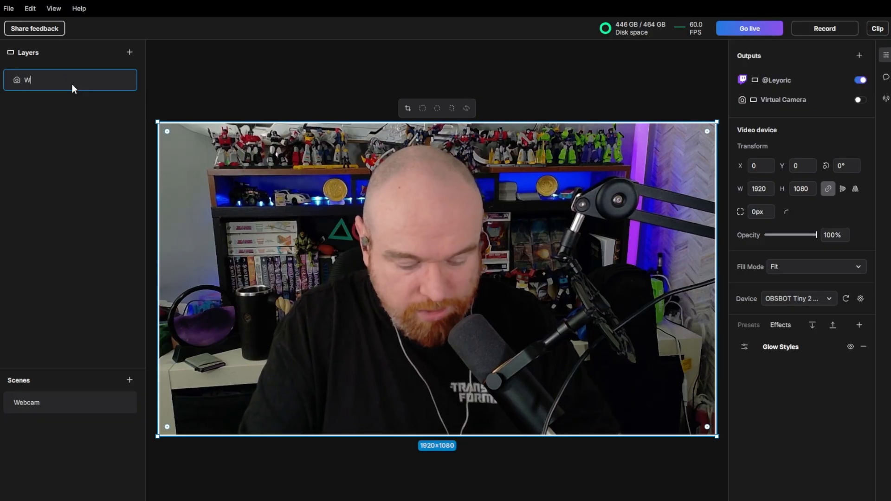
{"action": "type", "text": "ebcam"}
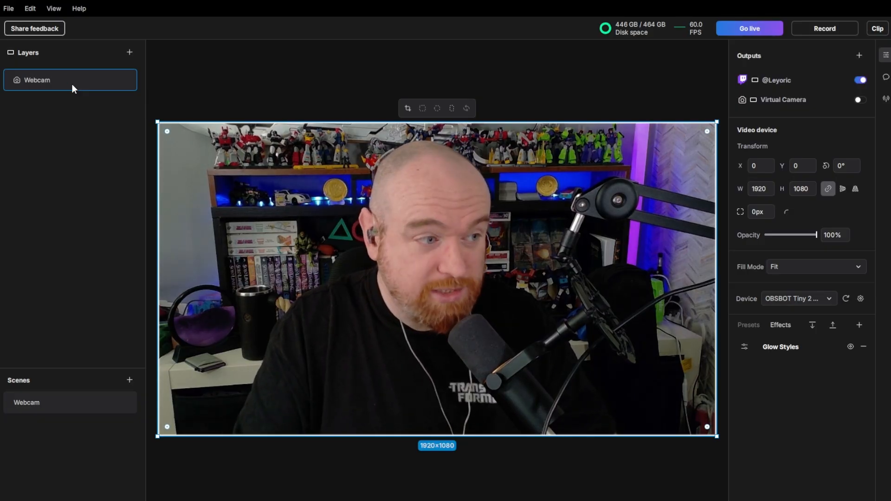
{"action": "key", "text": "Return"}
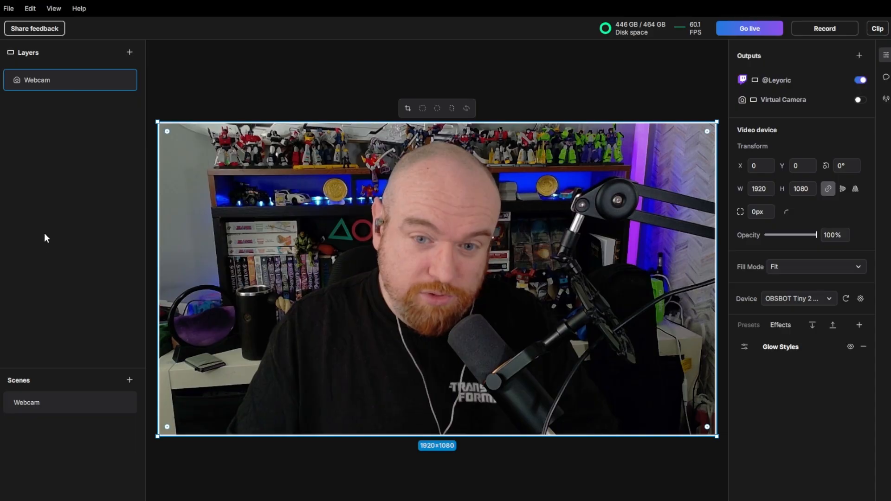
- Add a new scene and name it Gameplay
{"action": "left_click", "coordinate": [126, 378]}
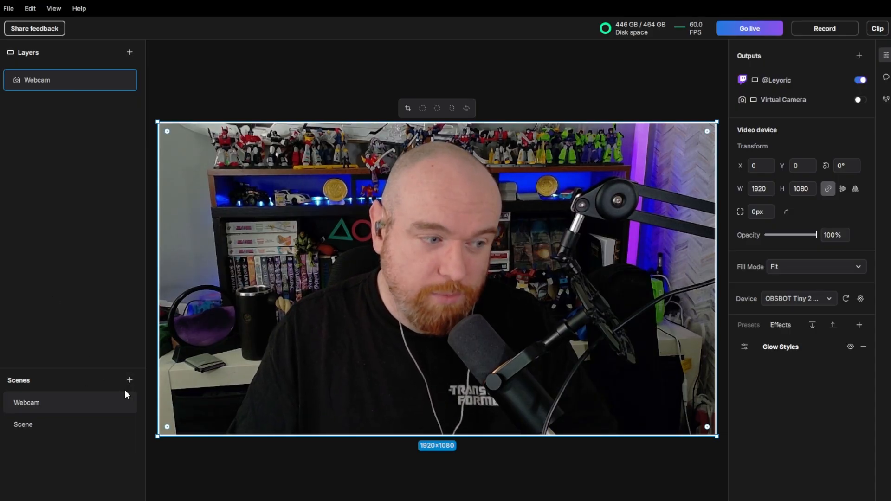
{"action": "double_click", "coordinate": [74, 429]}
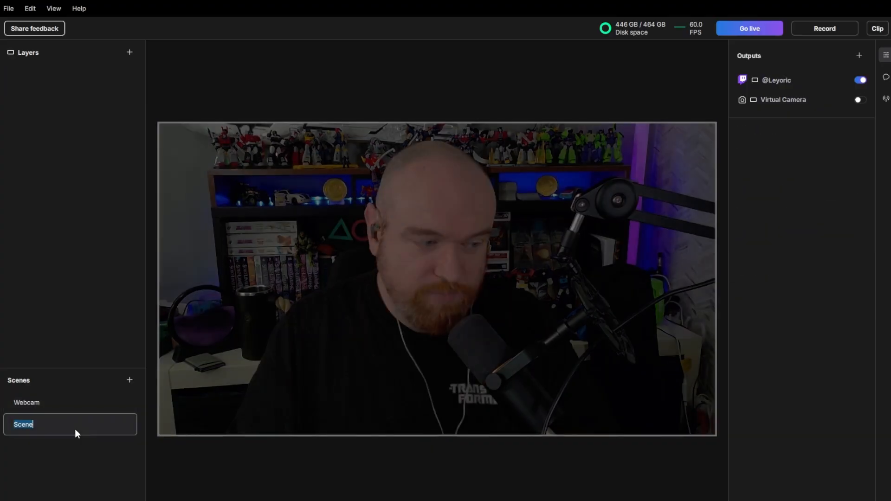
{"action": "type", "text": "Gamepla"}
{"action": "key", "text": "BackSpace"}
{"action": "key", "text": "BackSpace"}
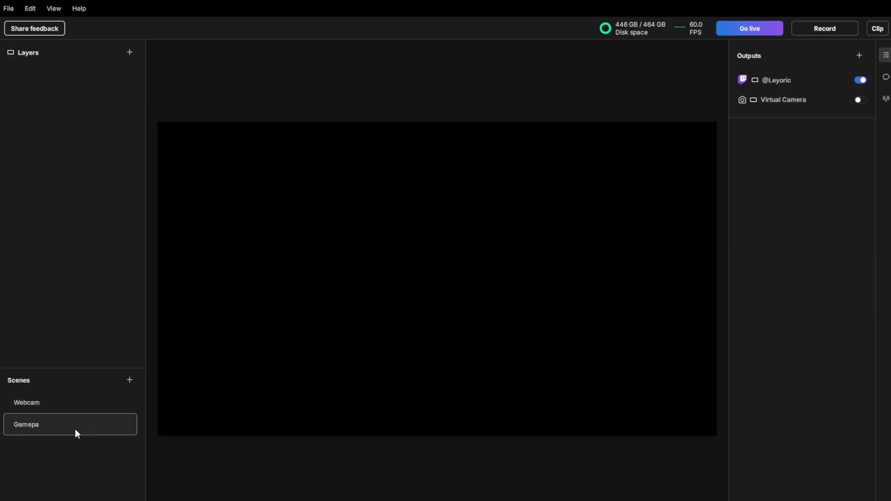
{"action": "key", "text": "BackSpace"}
{"action": "type", "text": "play"}
{"action": "key", "text": "Return"}
- Add a Duplicator layer to the Gameplay scene that mirrors the Webcam layer of the Webcam scene
{"action": "left_click", "coordinate": [130, 53]}
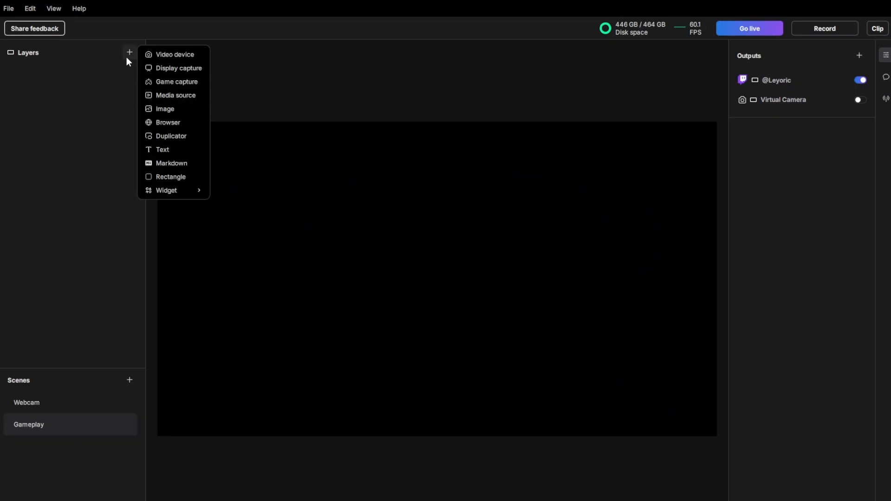
{"action": "left_click", "coordinate": [175, 135]}
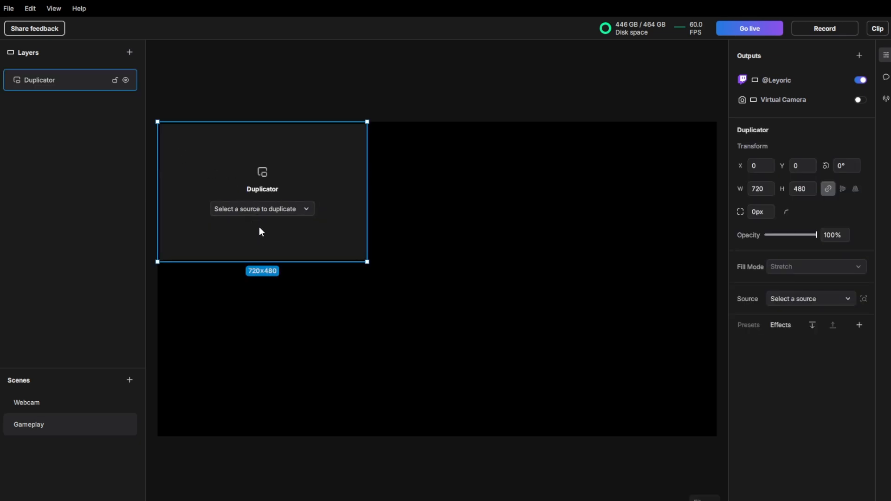
{"action": "left_click", "coordinate": [272, 213]}
{"action": "left_click", "coordinate": [198, 259]}
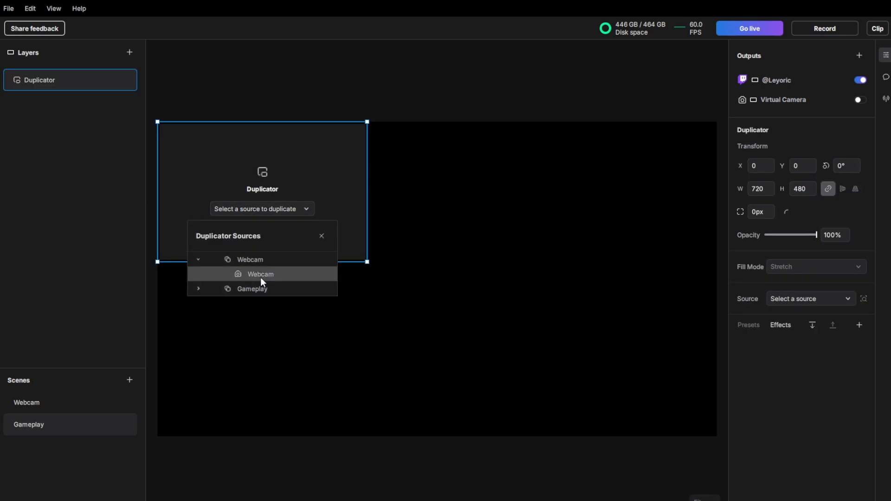
{"action": "left_click", "coordinate": [263, 275]}
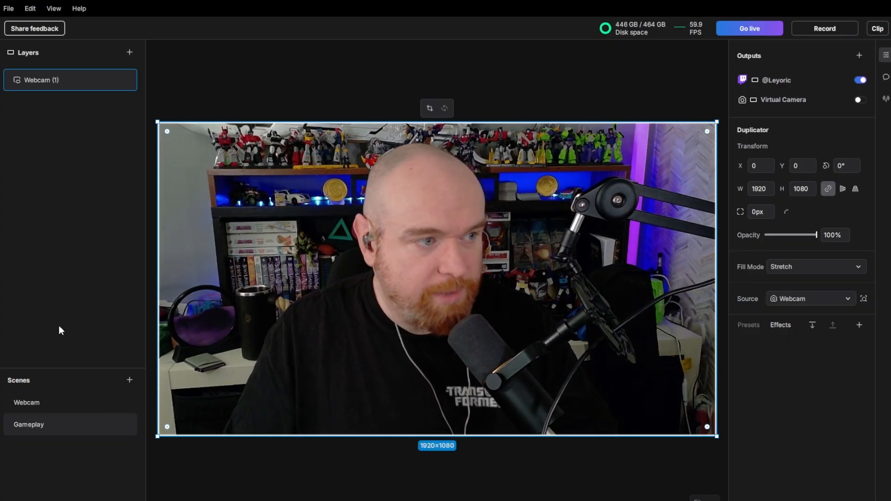
- Rename the duplicated camera layer in the Gameplay scene as Webcam
{"action": "mouse_move", "coordinate": [72, 88]}
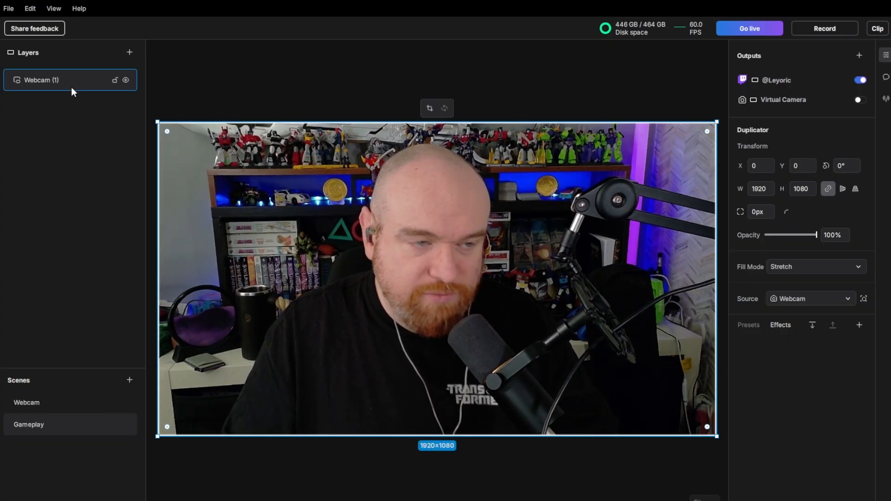
{"action": "double_click", "coordinate": [66, 83]}
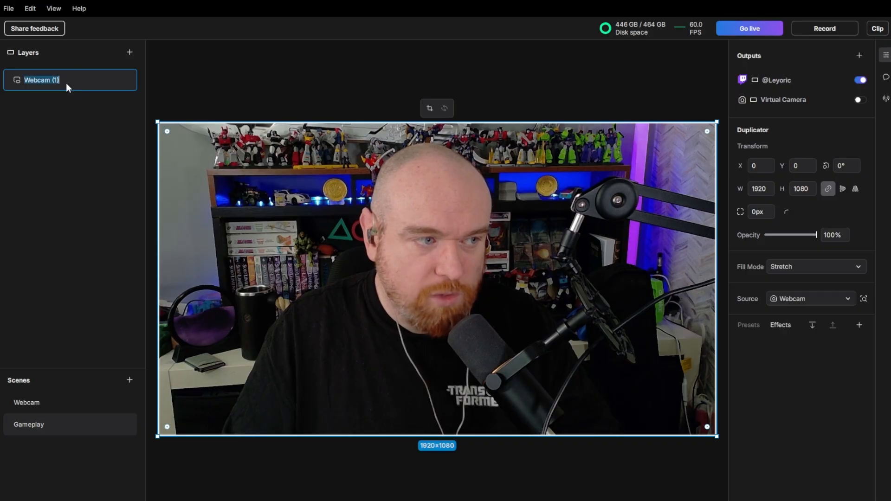
{"action": "left_click", "coordinate": [68, 81]}
{"action": "key", "text": "BackSpace"}
{"action": "key", "text": "BackSpace"}
{"action": "key", "text": "BackSpace"}
{"action": "key", "text": "BackSpace"}
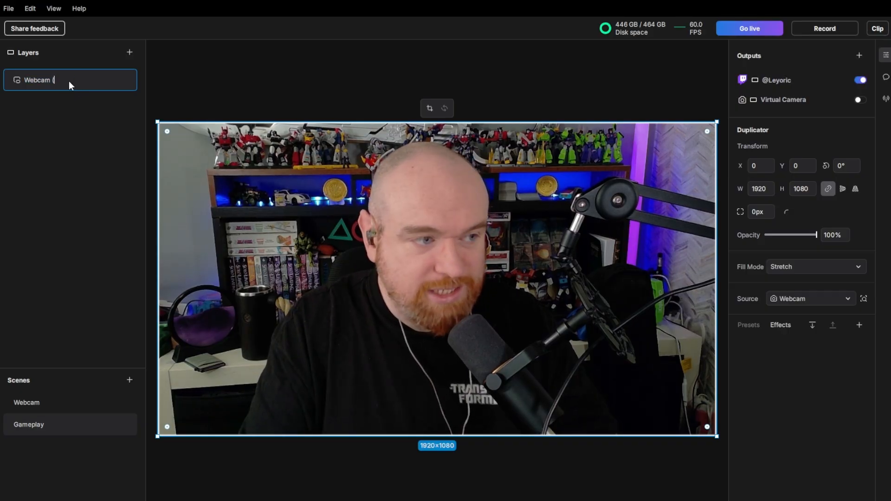
{"action": "key", "text": "Return"}
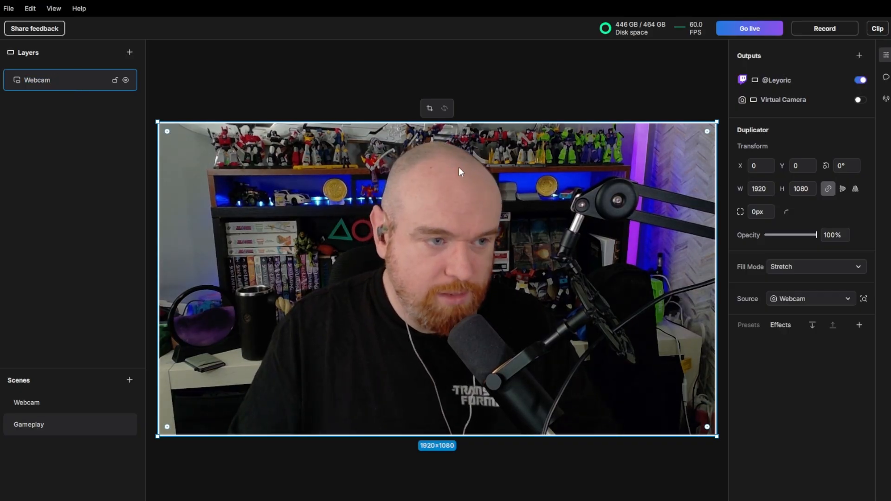
- Crop both sides of the duplicated webcam to about 656×1080, scale it to about 255×419 and place it at about X 1592, Y 300
{"action": "left_click", "coordinate": [430, 109]}
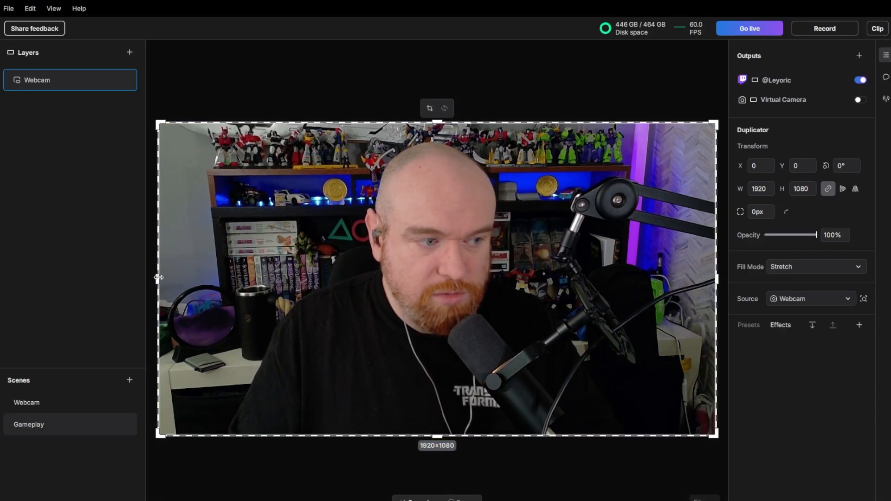
{"action": "left_click_drag", "start_coordinate": [158, 278], "coordinate": [341, 292]}
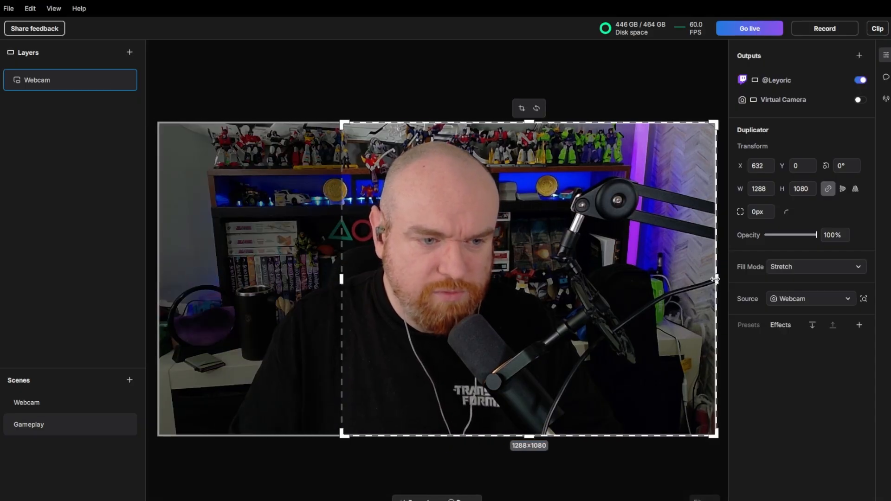
{"action": "left_click_drag", "start_coordinate": [718, 280], "coordinate": [533, 279]}
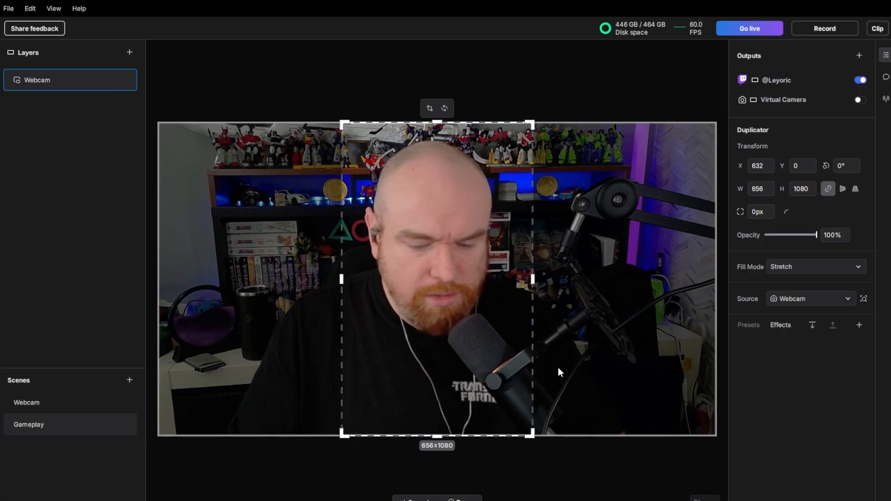
{"action": "key", "text": "Return"}
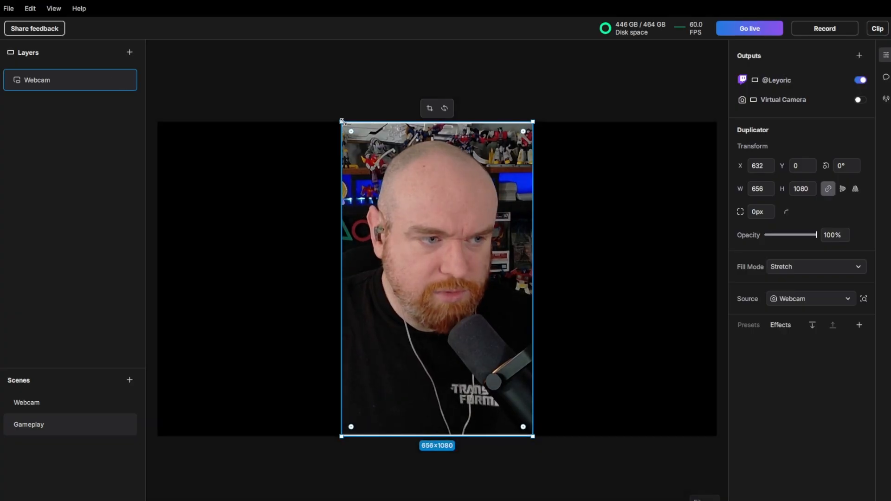
{"action": "left_click_drag", "start_coordinate": [342, 122], "coordinate": [462, 314]}
{"action": "left_click_drag", "start_coordinate": [513, 369], "coordinate": [676, 264]}
- Add the Glow Styles effect to the duplicated webcam and reduce the glow size to a thin white outline
{"action": "left_click", "coordinate": [858, 324]}
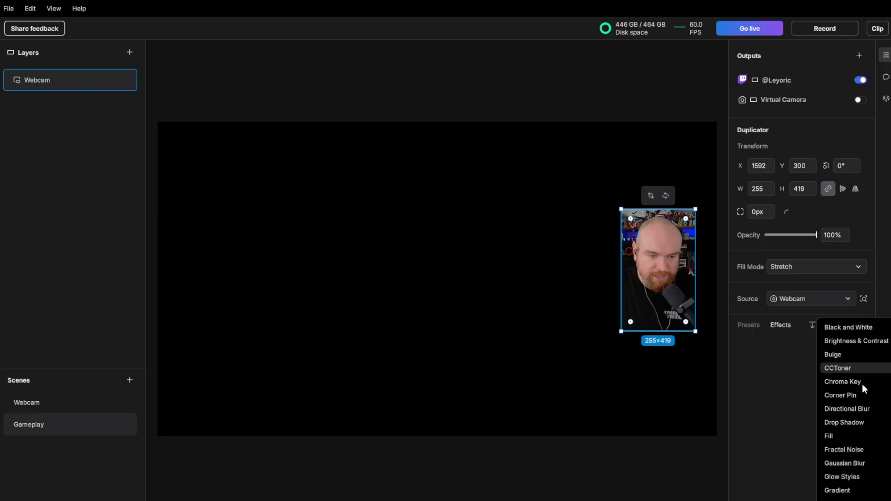
{"action": "left_click", "coordinate": [858, 474]}
{"action": "left_click", "coordinate": [744, 347]}
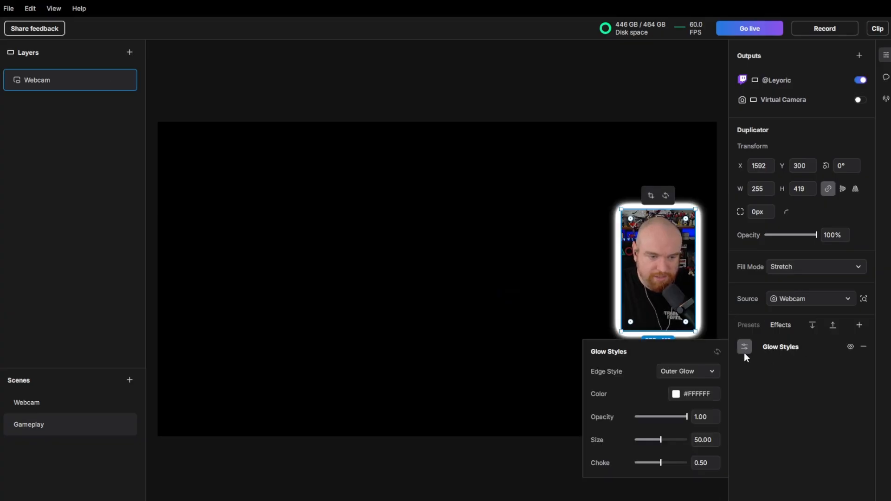
{"action": "left_click_drag", "start_coordinate": [656, 437], "coordinate": [639, 446]}
{"action": "left_click", "coordinate": [465, 366]}
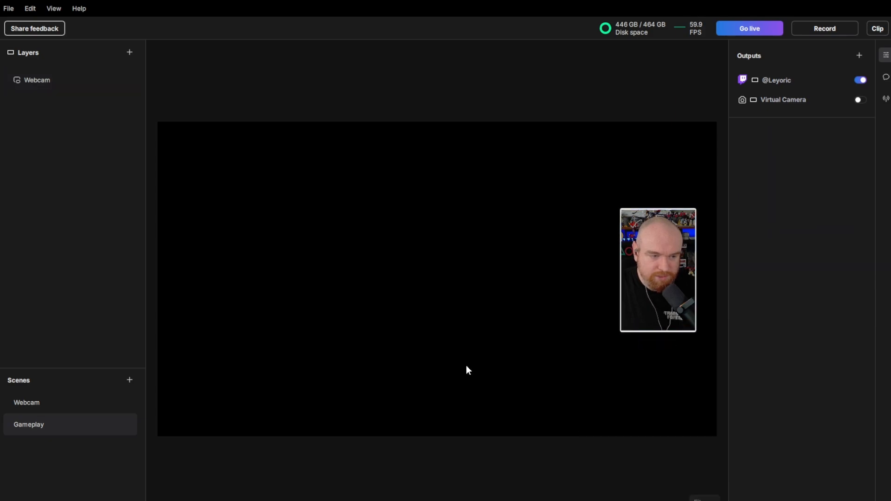
- Switch between the Webcam and Gameplay scenes to preview the transition of the webcam
{"action": "left_click", "coordinate": [69, 411]}
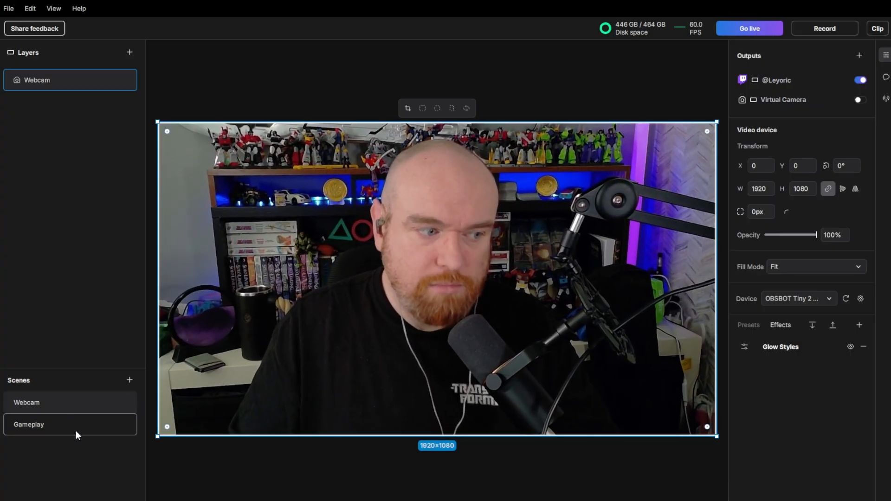
{"action": "left_click", "coordinate": [72, 424]}
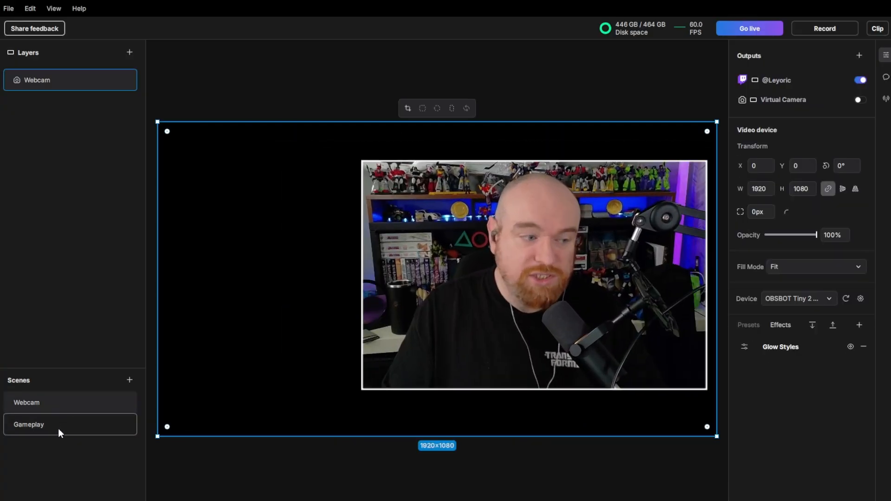
{"action": "left_click", "coordinate": [62, 431]}
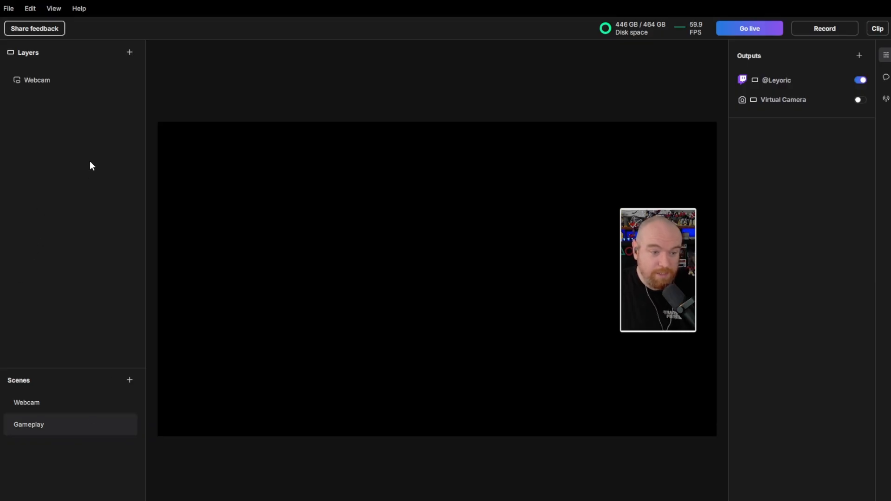
- Add a Game capture layer to the Gameplay scene with FINAL FANTASY VIII as its source
{"action": "left_click", "coordinate": [129, 52]}
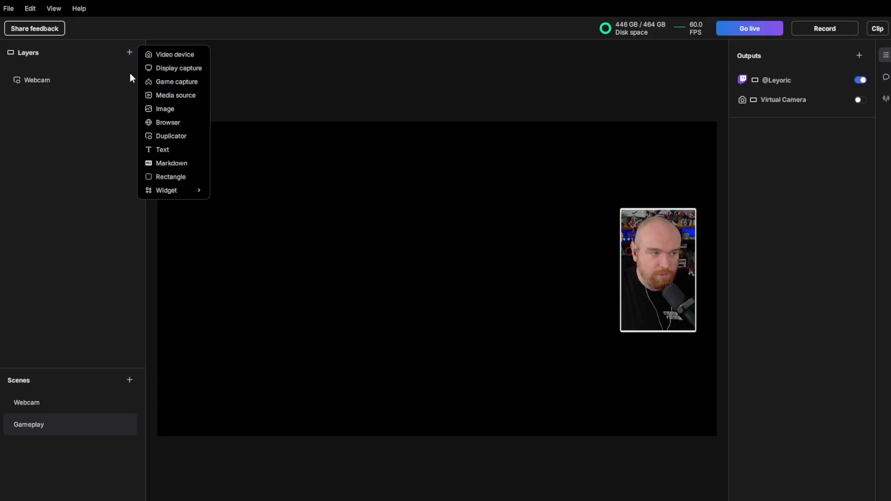
{"action": "left_click", "coordinate": [180, 82]}
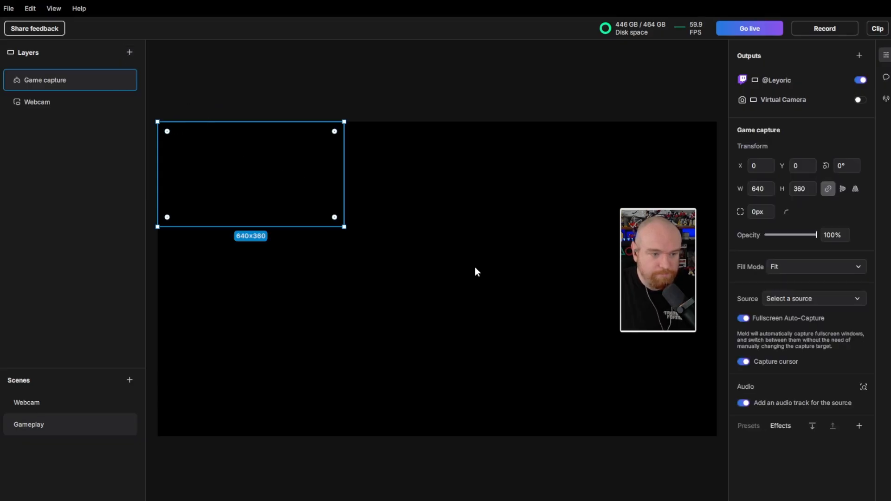
{"action": "left_click", "coordinate": [820, 305]}
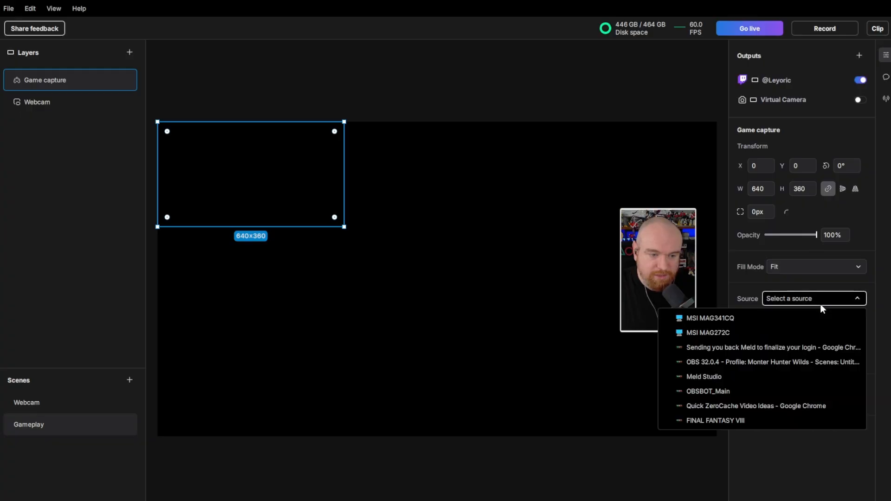
{"action": "left_click", "coordinate": [753, 422]}
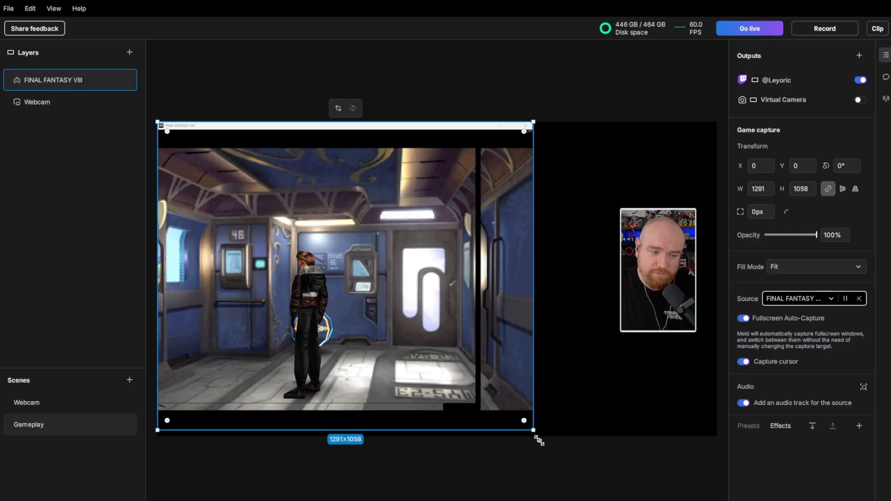
- Enlarge the game capture to about 2029×1663 so it covers the canvas, and move the Webcam layer above it
{"action": "left_click_drag", "start_coordinate": [537, 438], "coordinate": [563, 343]}
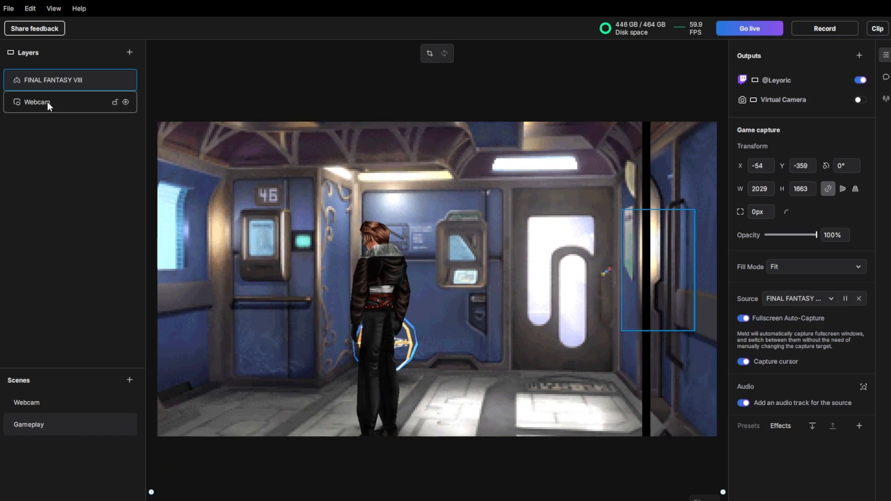
{"action": "left_click_drag", "start_coordinate": [57, 99], "coordinate": [58, 68]}
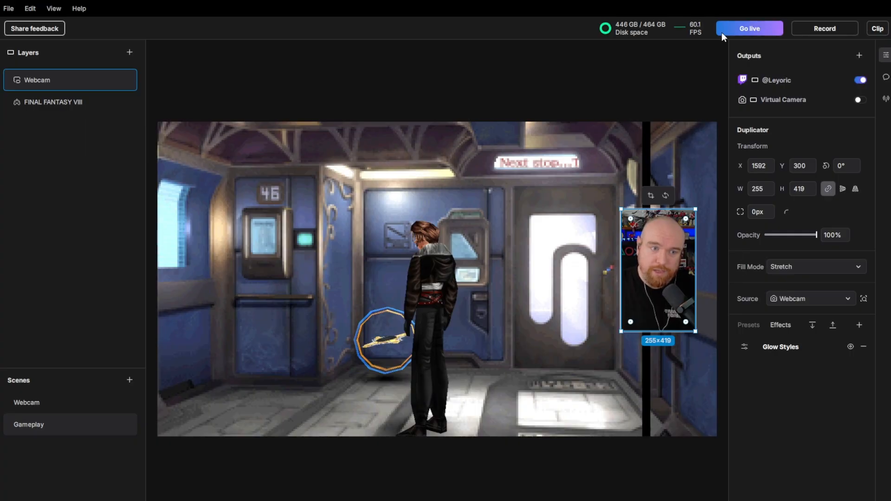
- Switch to the Webcam scene and back to Gameplay to check the transition with the game capture
{"action": "left_click", "coordinate": [62, 402]}
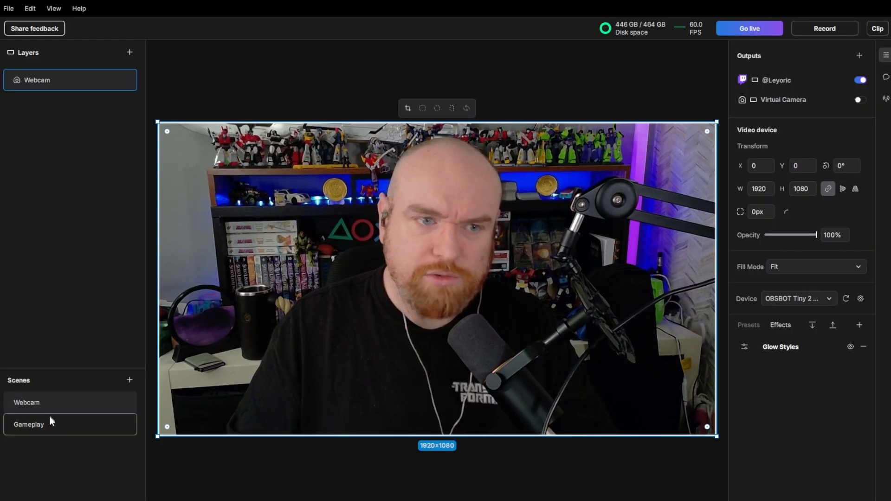
{"action": "left_click", "coordinate": [57, 433]}
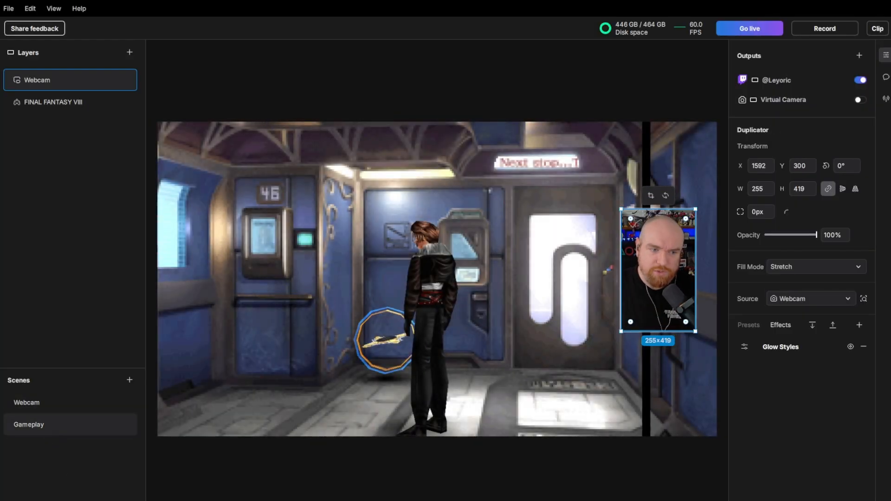